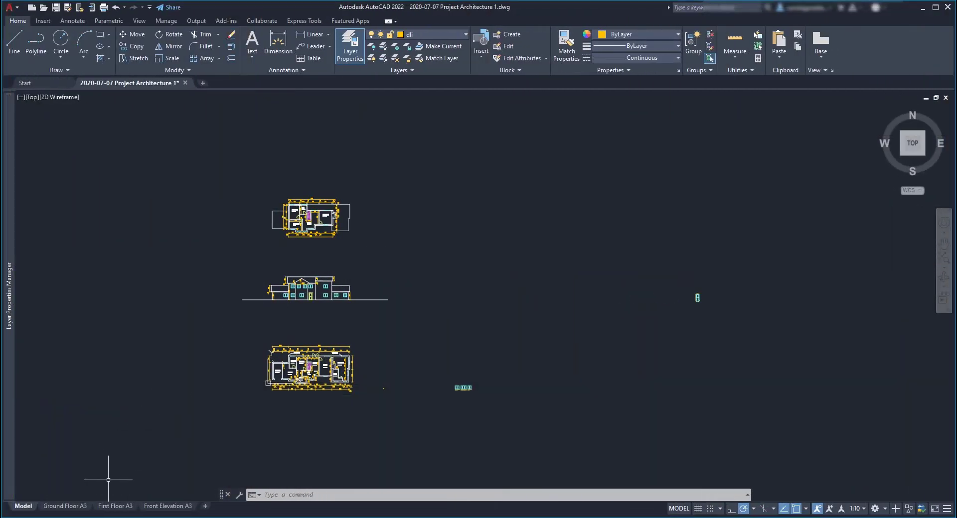
# Review the Ground Floor A3, First Floor A3 and Front Elevation A3 sheets
pyautogui.click(79, 507)
pyautogui.click(122, 507)
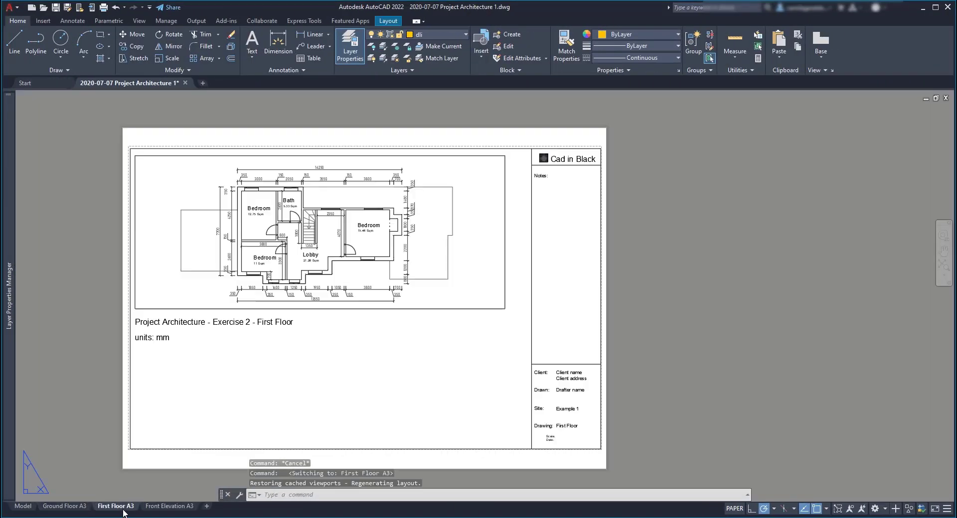
pyautogui.click(161, 506)
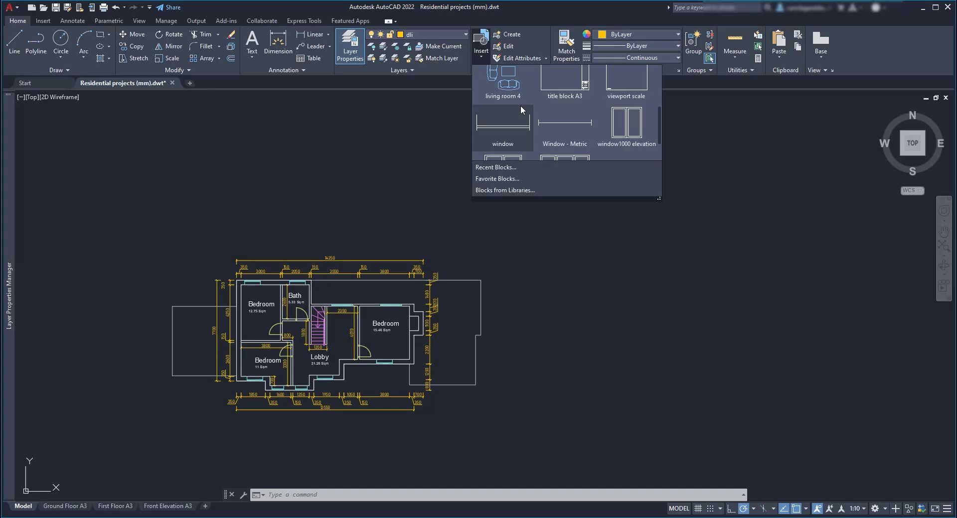
pyautogui.scroll(-1, 573, 124)
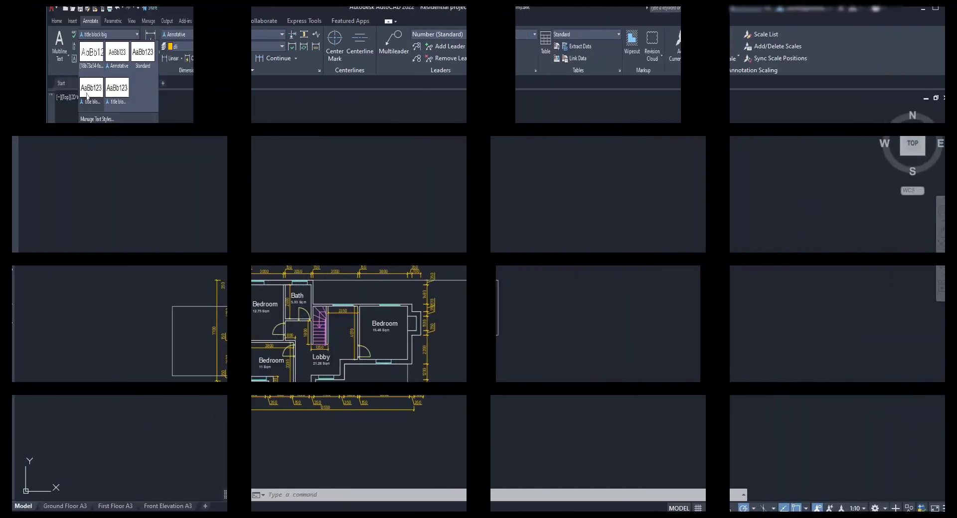
# Leave the dimension style unchanged and make 'title block small' the current text style
pyautogui.click(88, 96)
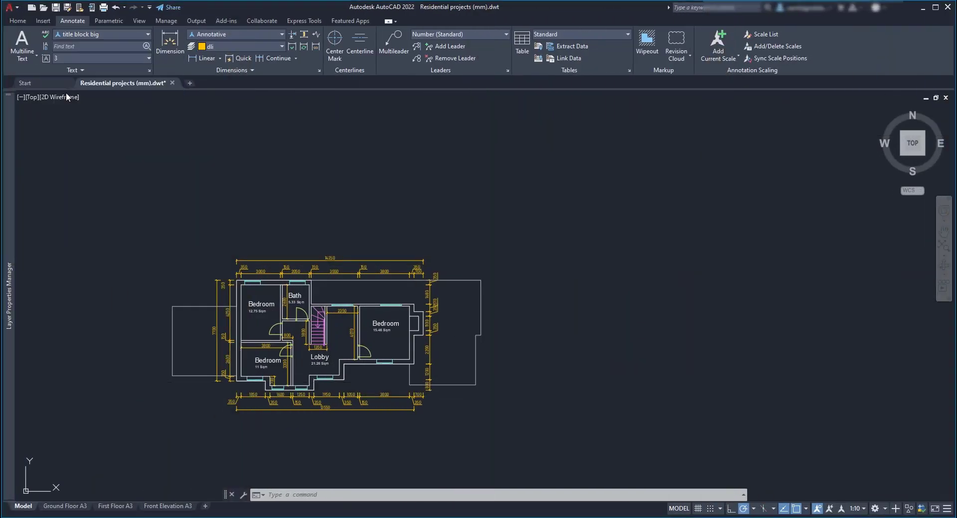
pyautogui.click(117, 34)
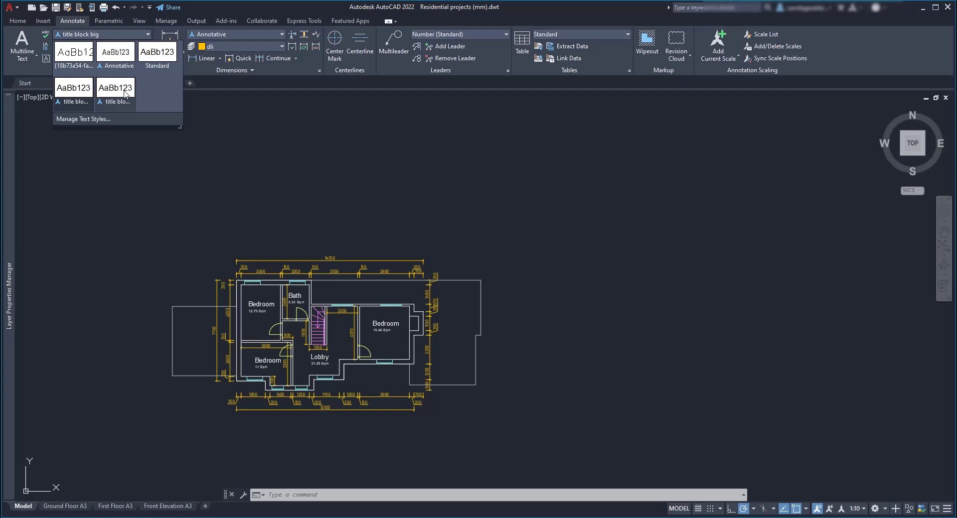
pyautogui.click(116, 97)
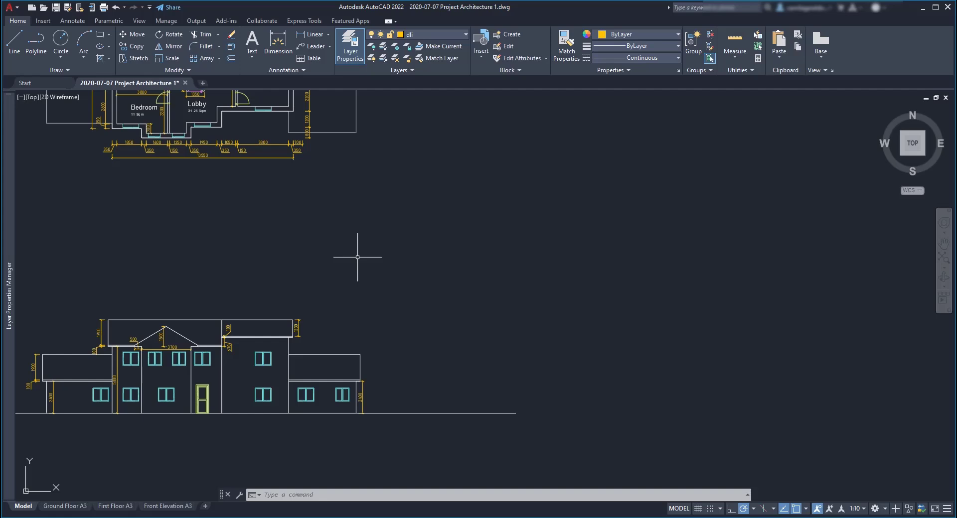
# Thaw the construction lines layer, then select and erase all 461 objects in model space
pyautogui.moveTo(13, 253)
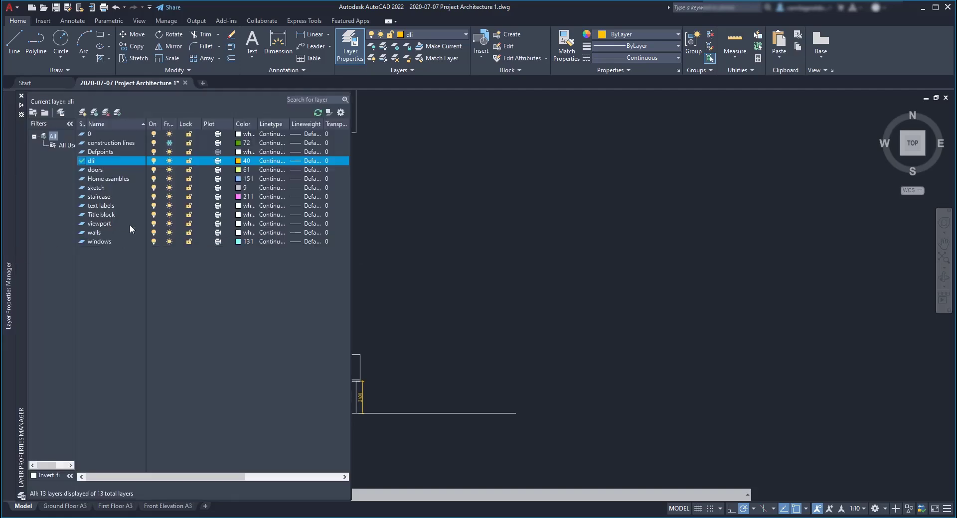
pyautogui.click(172, 142)
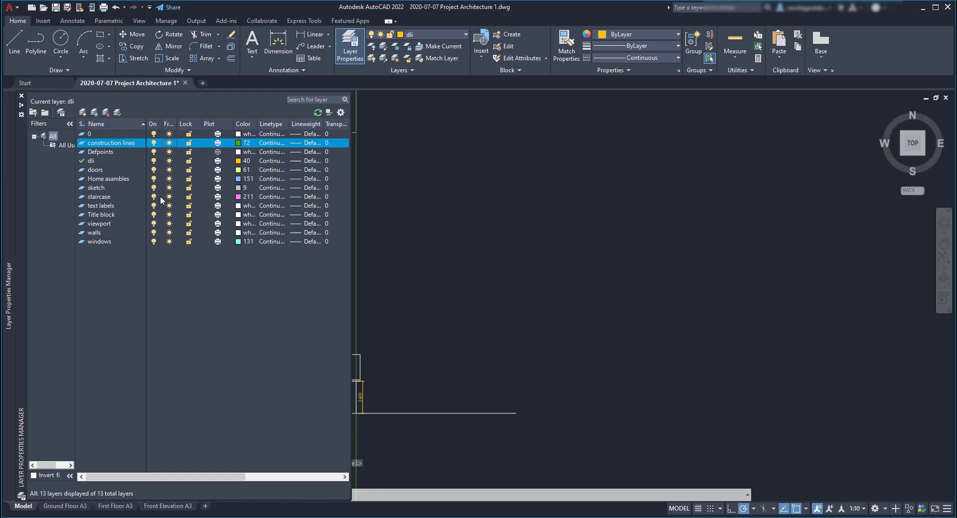
pyautogui.scroll(-5, 466, 261)
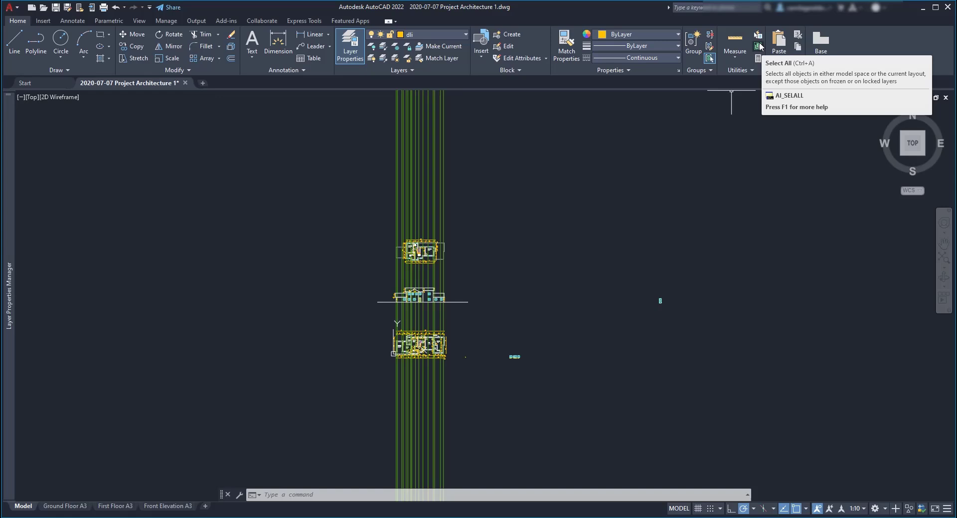
pyautogui.click(758, 46)
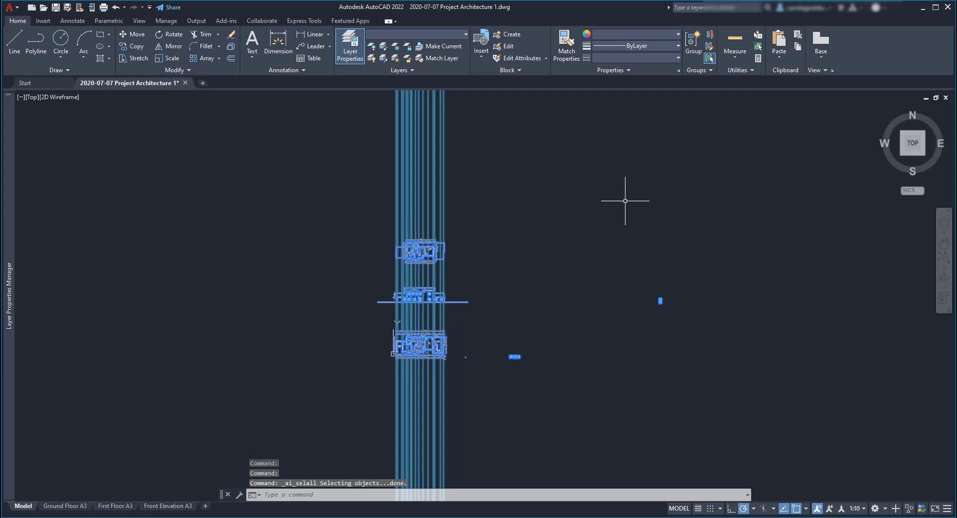
pyautogui.press('Delete')
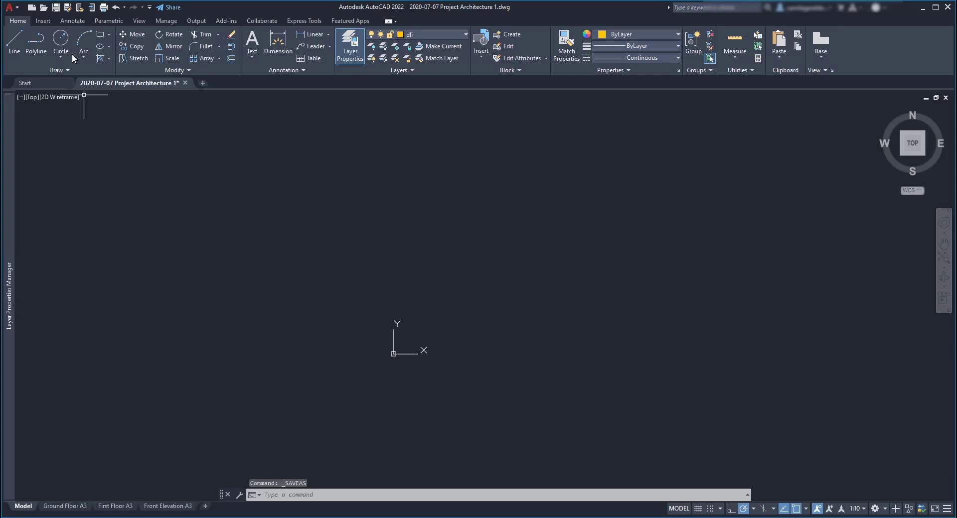
# Start saving the emptied drawing as an AutoCAD Drawing Template (.dwt)
pyautogui.click(14, 8)
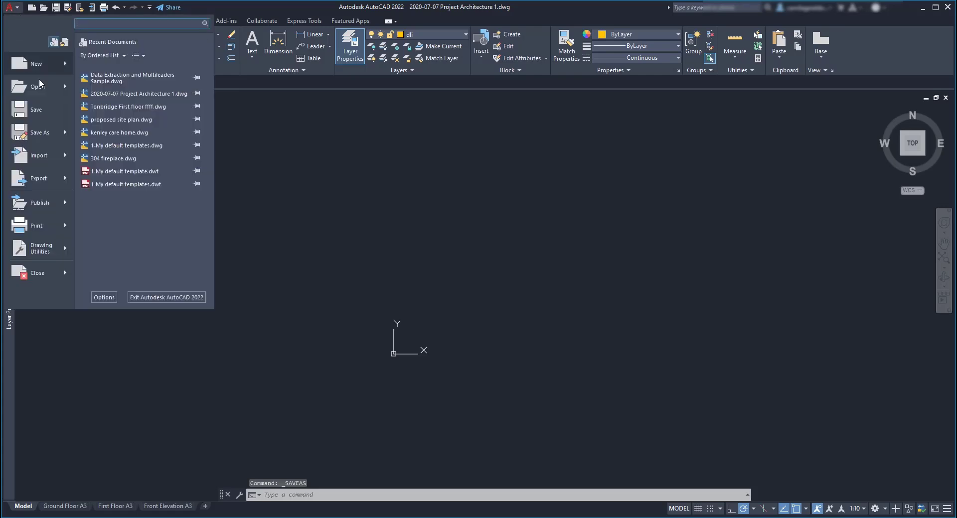
pyautogui.moveTo(44, 135)
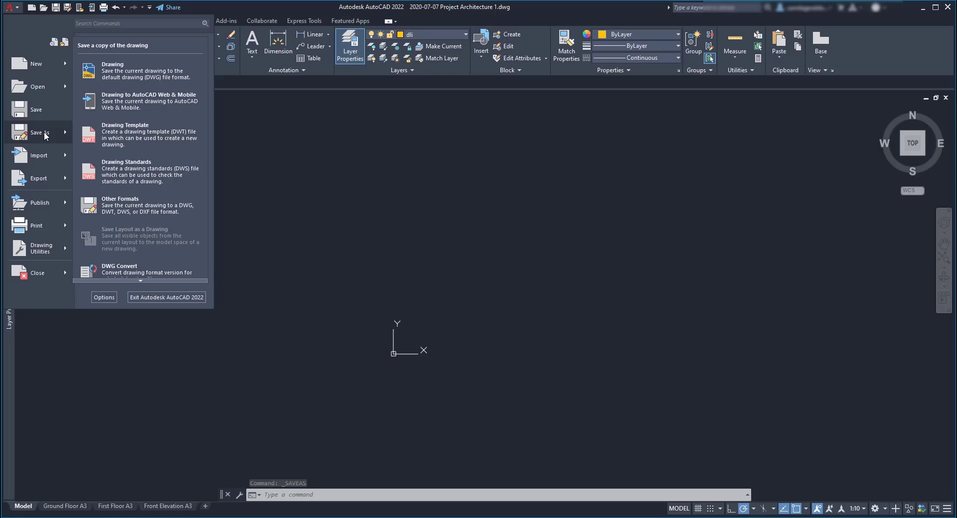
pyautogui.click(179, 138)
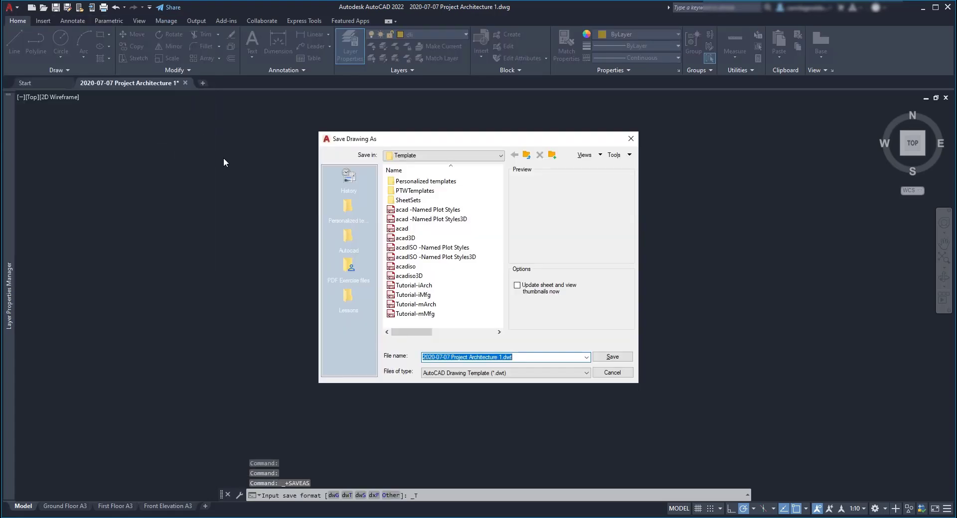
# Save as 'Residential projects (mm)' in Personalized templates, describing it as 'Residential project'
pyautogui.doubleClick(463, 183)
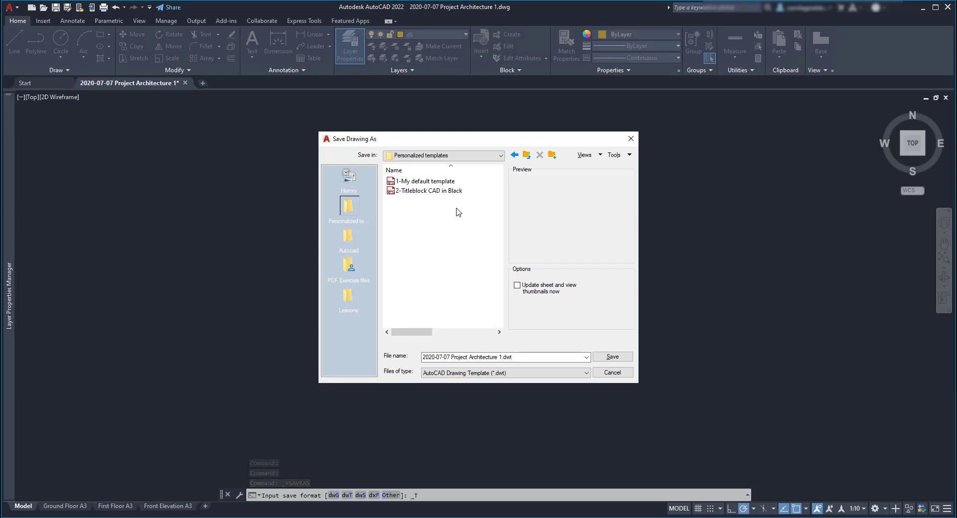
pyautogui.moveTo(500, 357); pyautogui.dragTo(394, 360)
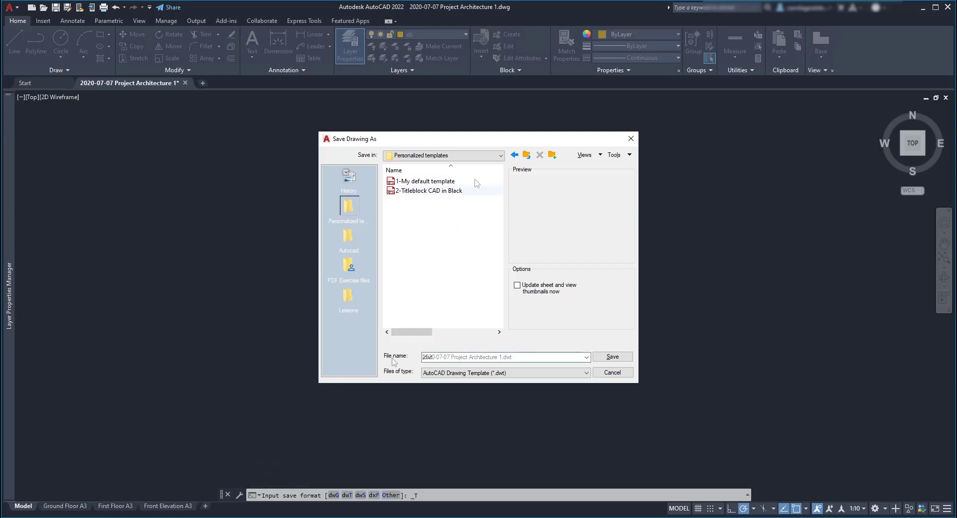
pyautogui.write('Residential project')
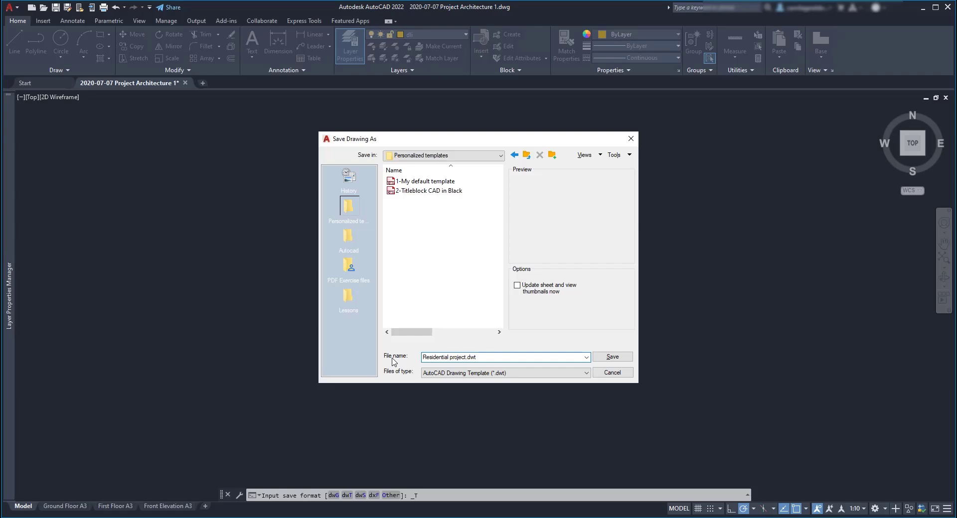
pyautogui.write('s (mm)')
pyautogui.click(618, 357)
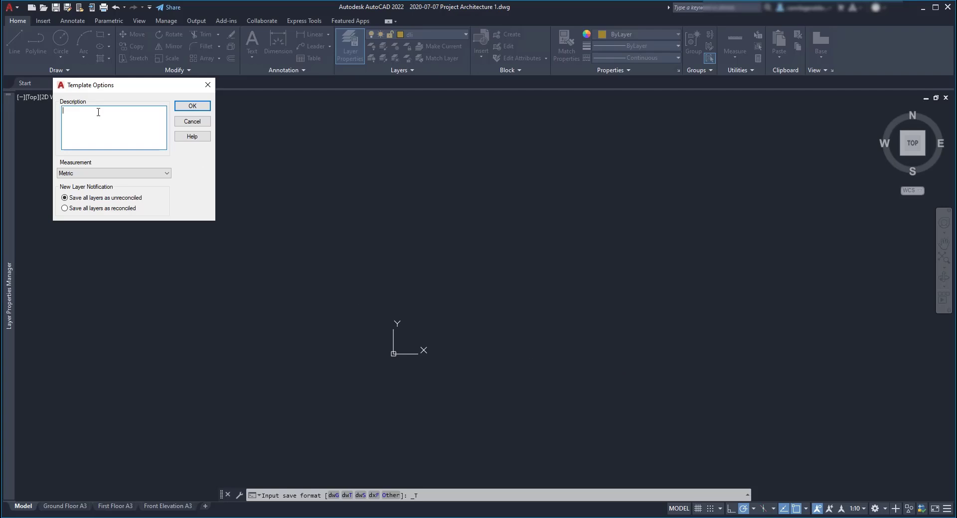
pyautogui.write('Residentia')
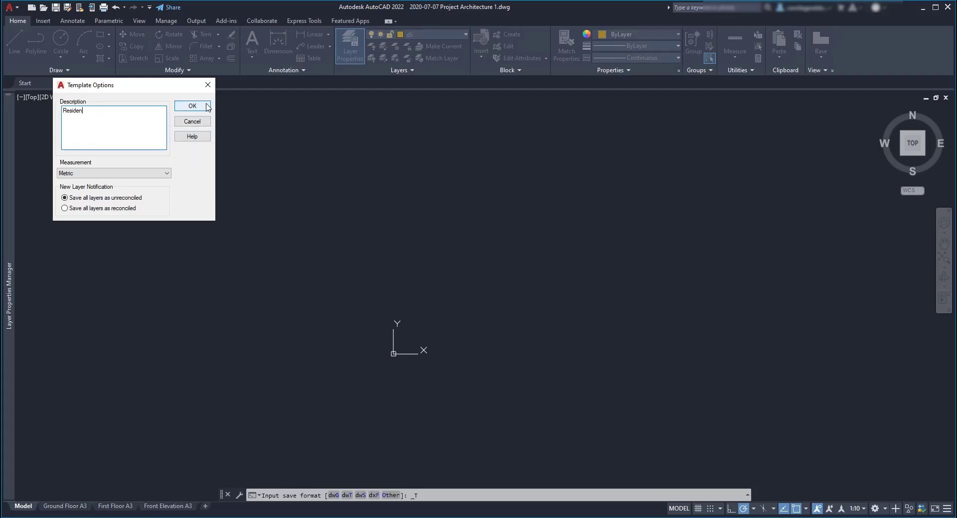
pyautogui.write('l projects')
# Confirm the template options with Metric measurement, then select the sketch layer in Layer Properties
pyautogui.click(208, 107)
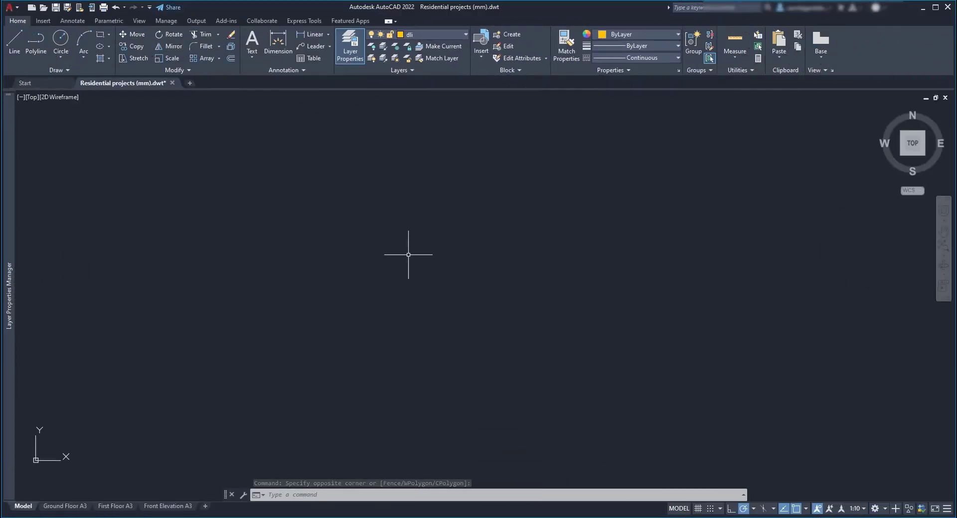
pyautogui.click(421, 256)
pyautogui.click(421, 256)
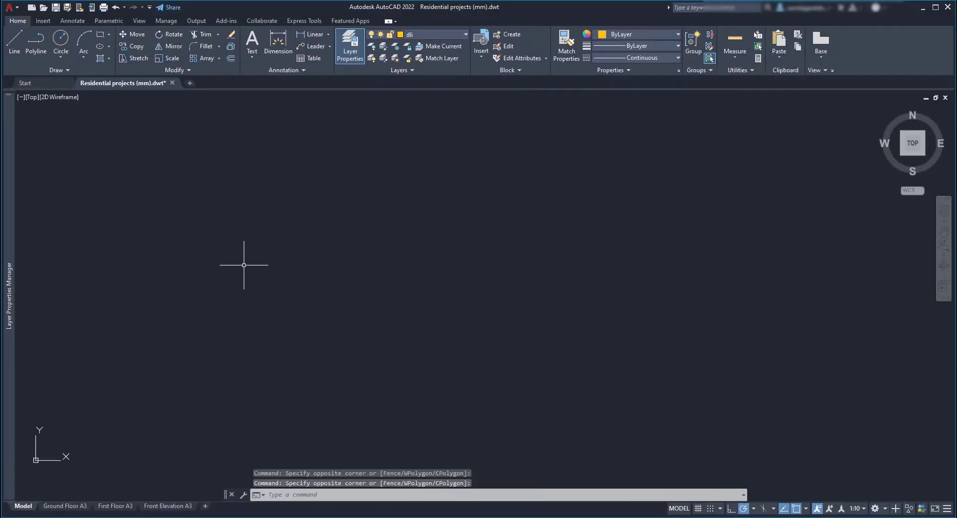
pyautogui.moveTo(11, 285)
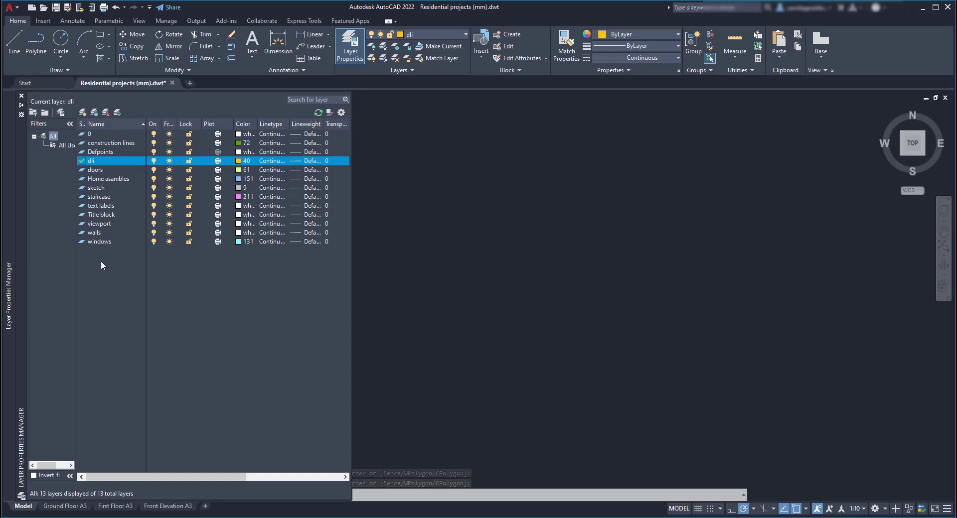
pyautogui.click(97, 188)
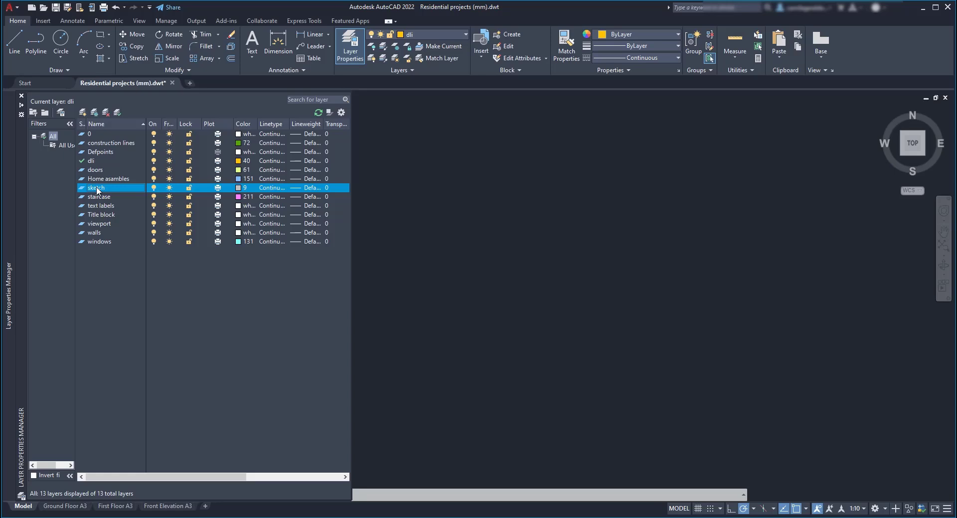
# Delete the sketch layer, leaving 12 layers with dli current
pyautogui.press('Delete')
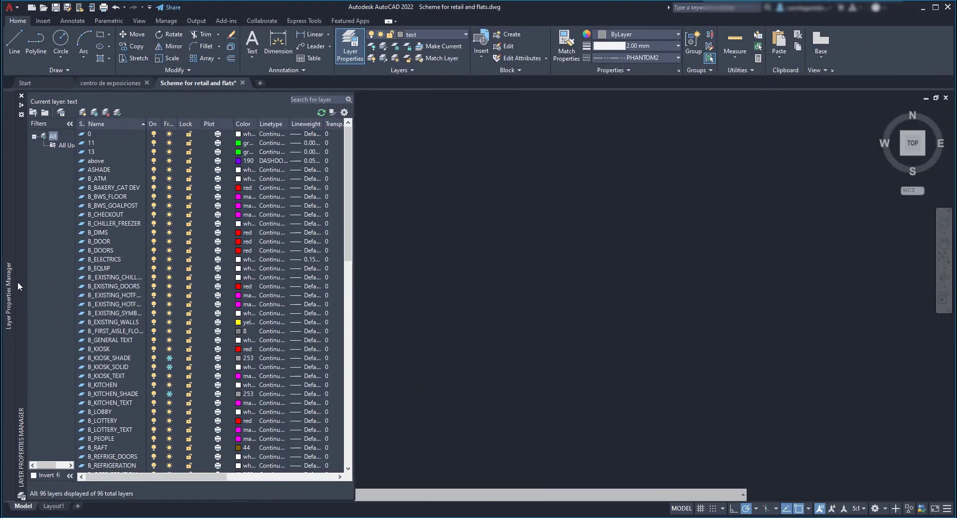
pyautogui.scroll(-5, 134, 221)
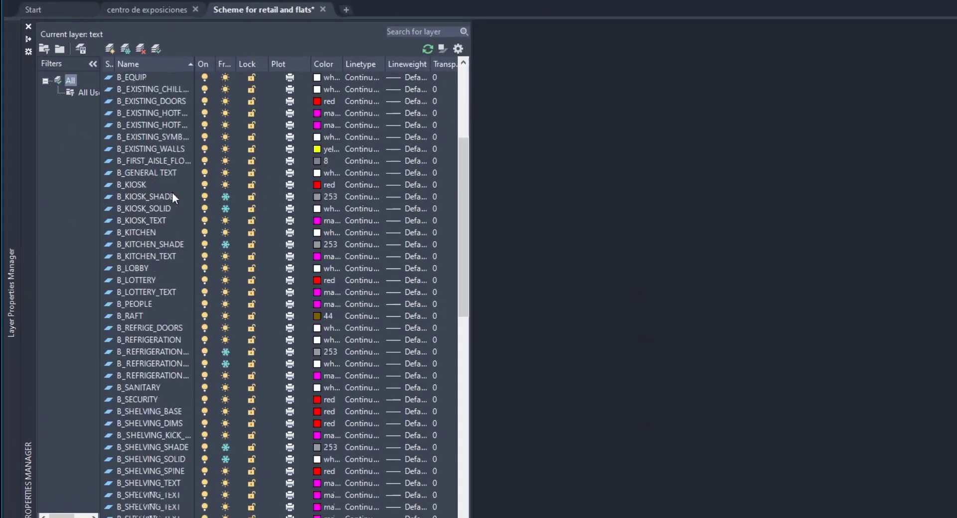
pyautogui.scroll(-9, 172, 193)
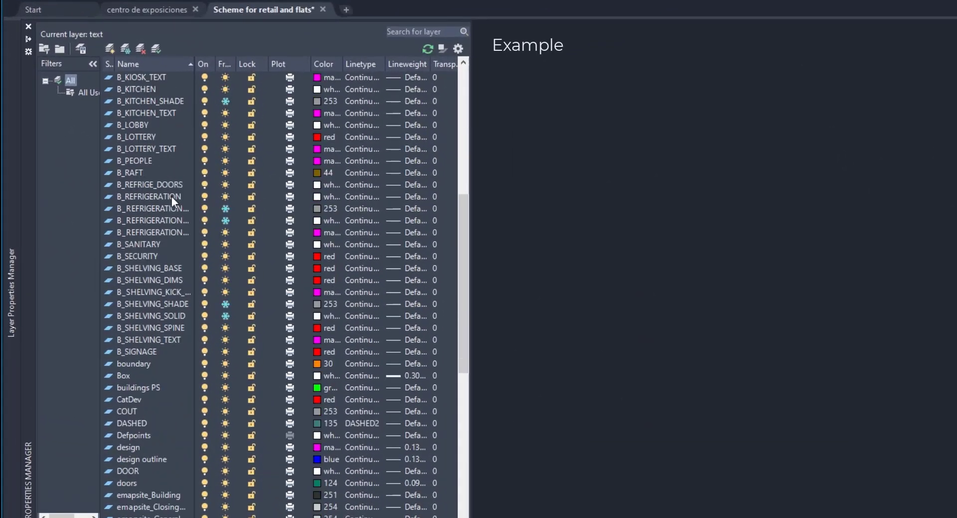
pyautogui.scroll(-5, 172, 202)
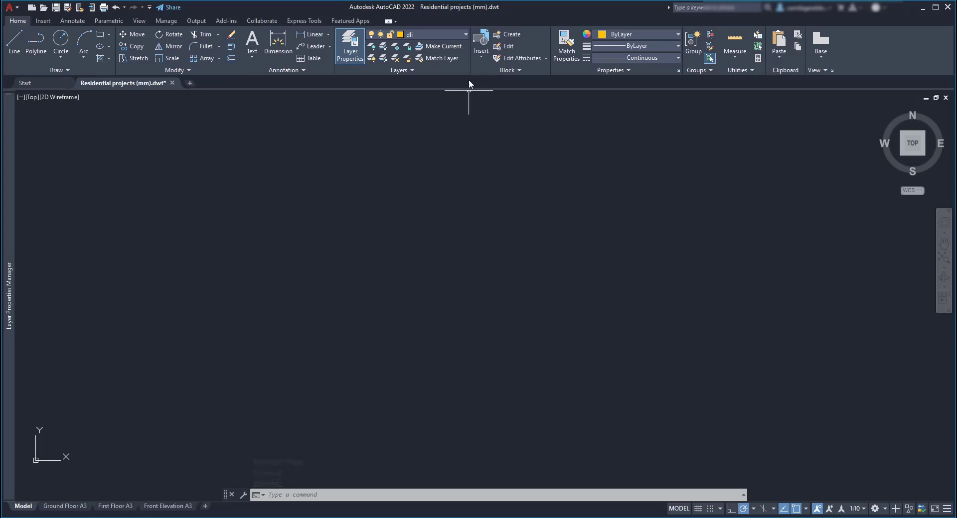
# Browse the template's blocks: door, fasdf, living room 4, title block A3 and window
pyautogui.click(481, 54)
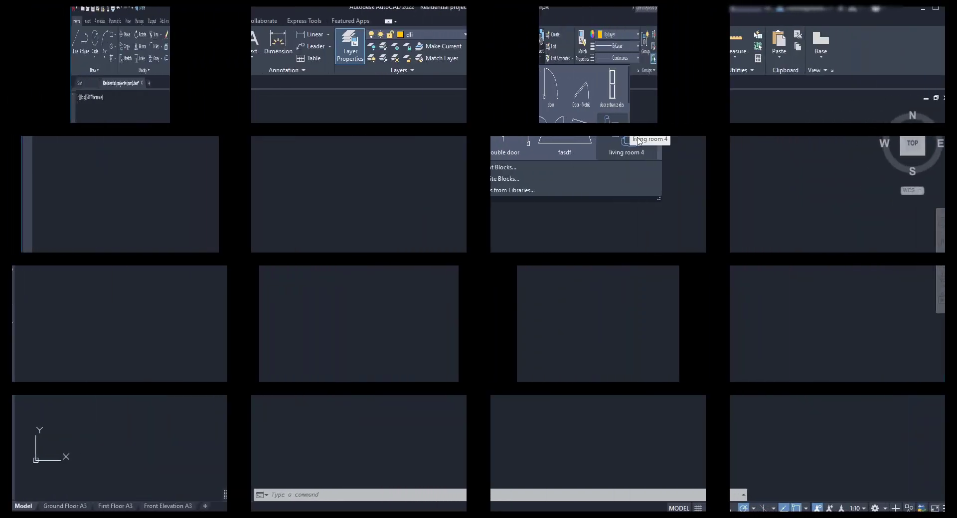
pyautogui.scroll(-1, 634, 136)
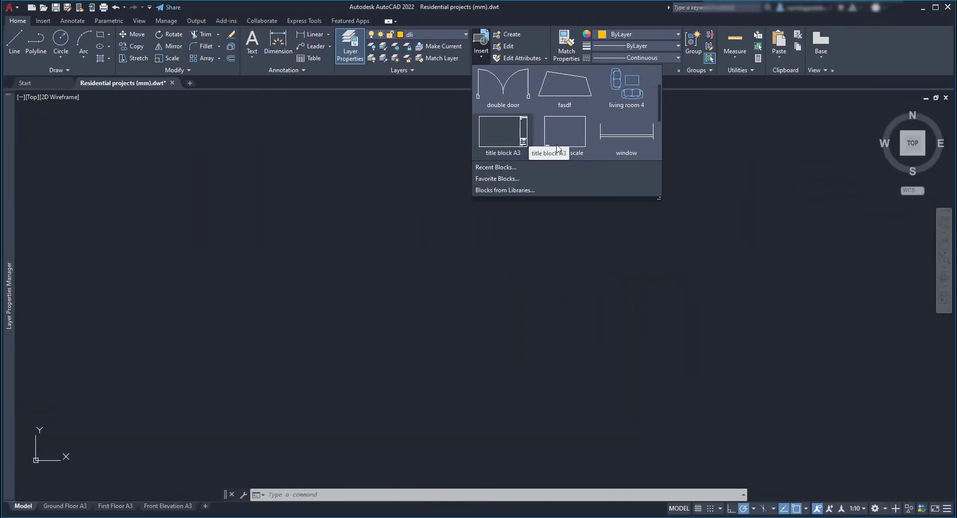
# Close the block gallery and open Purge from the Manage tab with unused Blocks expanded
pyautogui.click(574, 93)
pyautogui.write('PURGE')
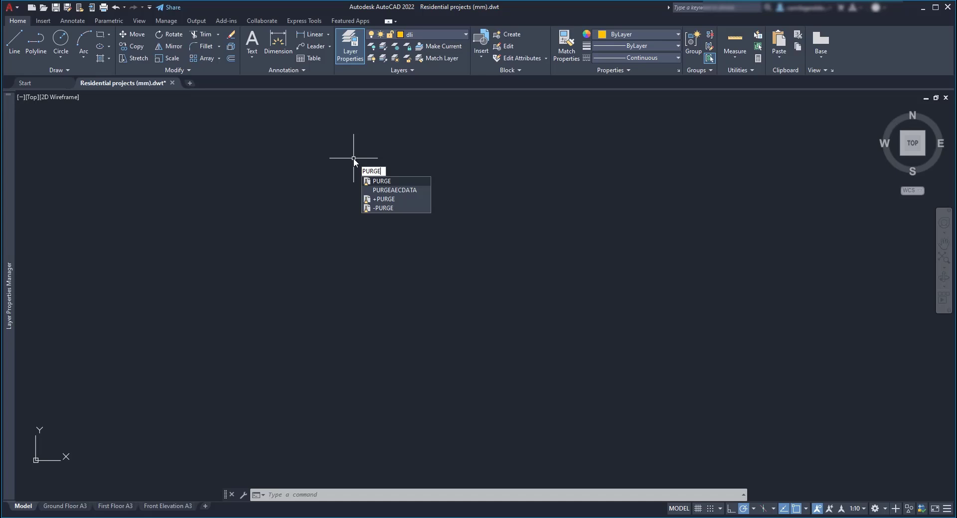
pyautogui.press('Escape')
pyautogui.click(165, 20)
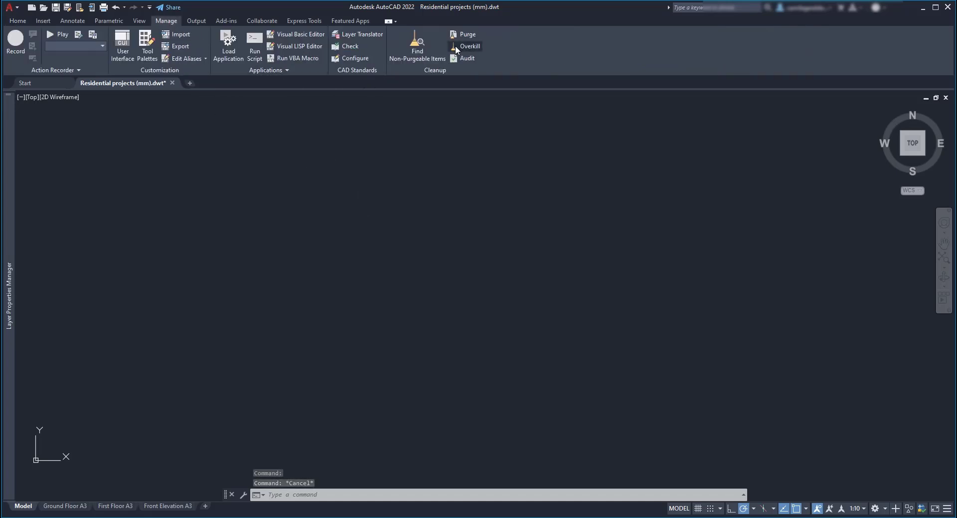
pyautogui.click(468, 34)
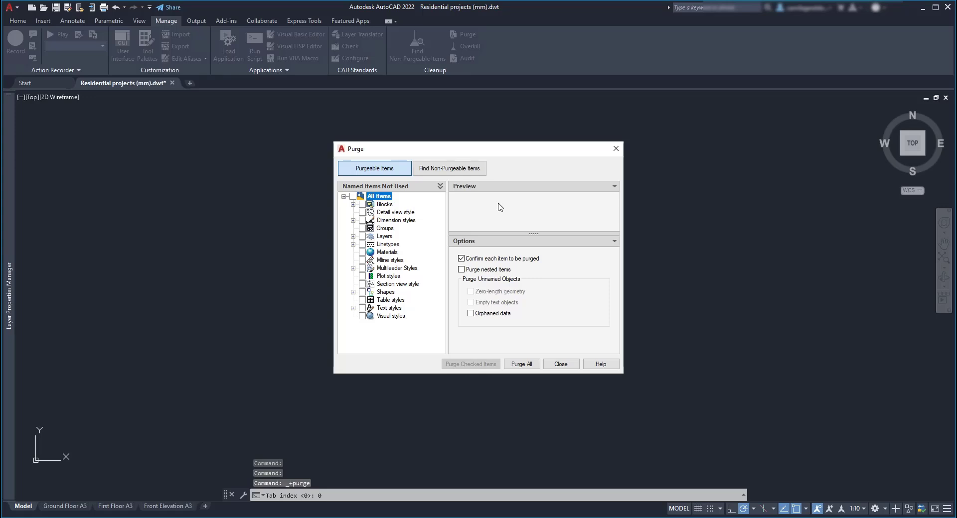
pyautogui.click(353, 205)
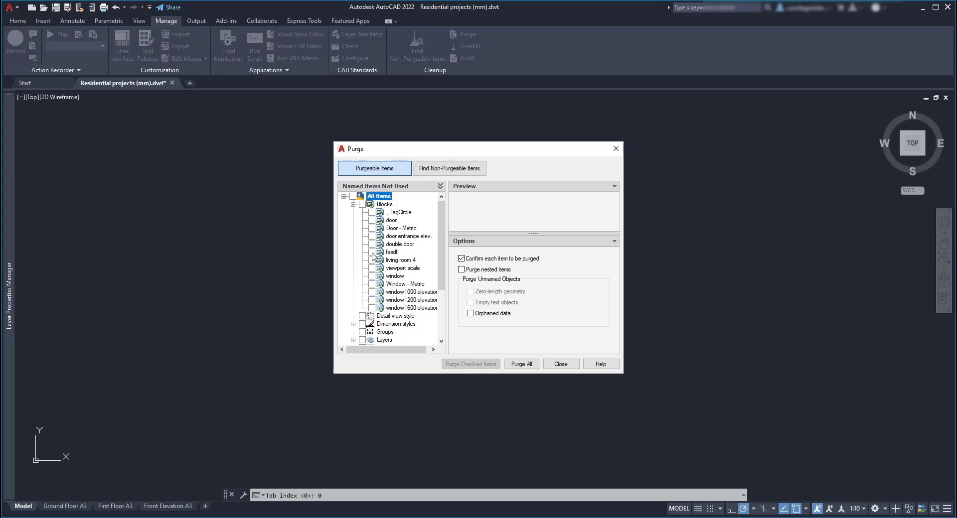
# Check fasdf and living room 4 and purge all checked blocks
pyautogui.click(390, 252)
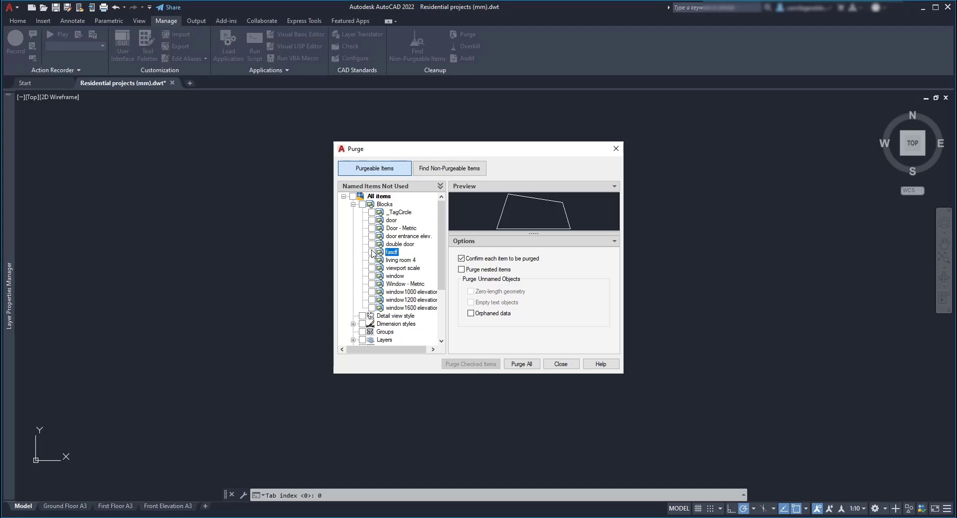
pyautogui.click(372, 252)
pyautogui.click(387, 260)
pyautogui.click(371, 260)
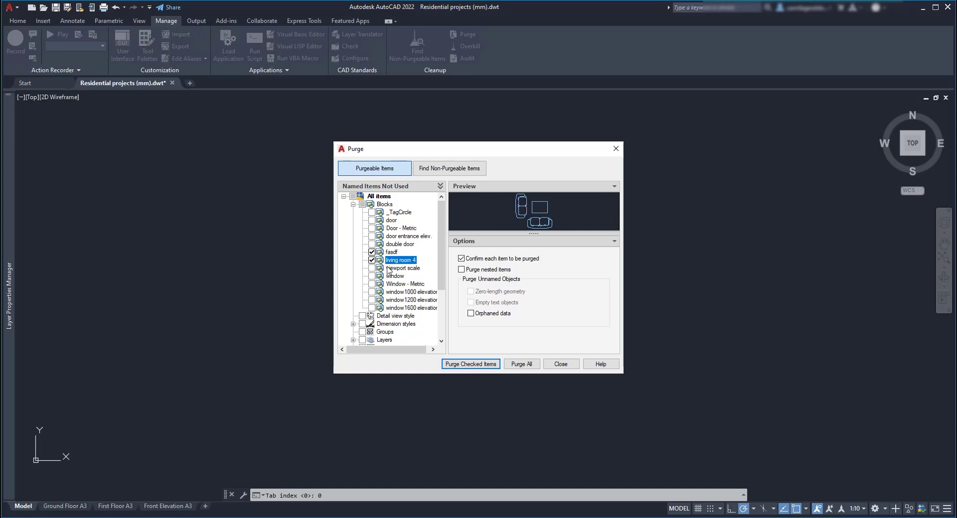
pyautogui.click(479, 364)
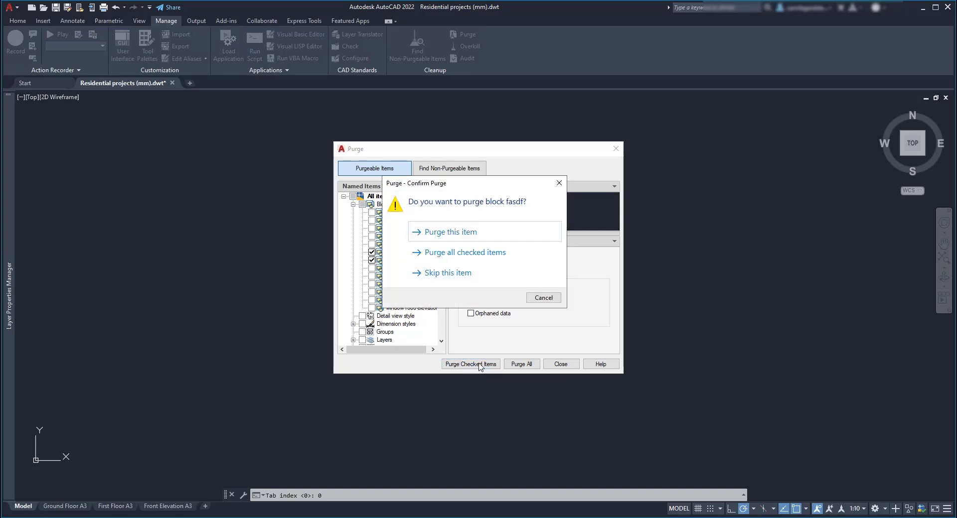
pyautogui.click(531, 253)
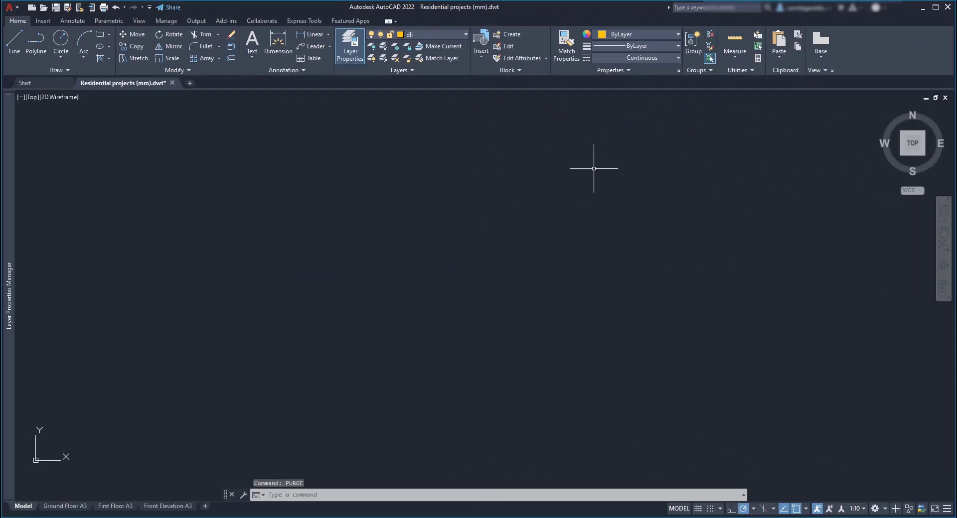
# Review the Ground Floor A3, First Floor A3 and Front Elevation A3 layouts
pyautogui.click(65, 506)
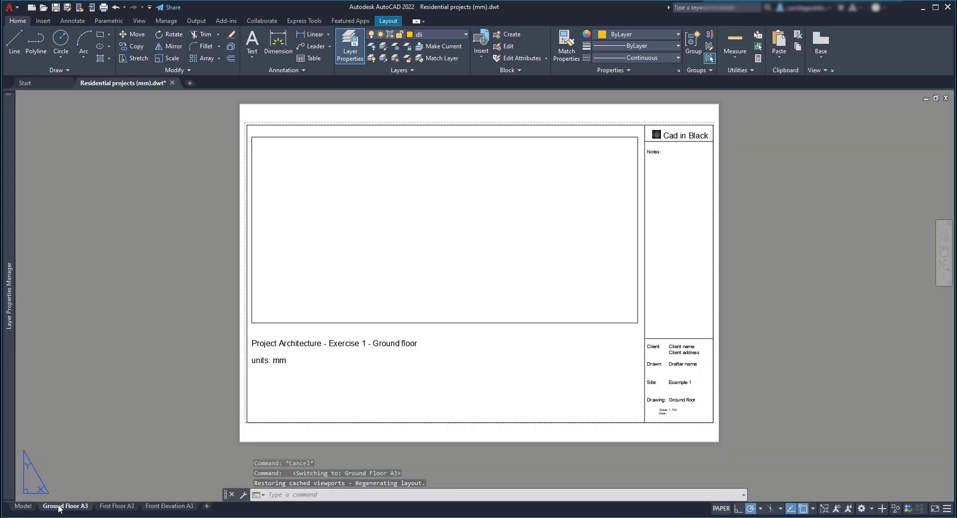
pyautogui.click(121, 506)
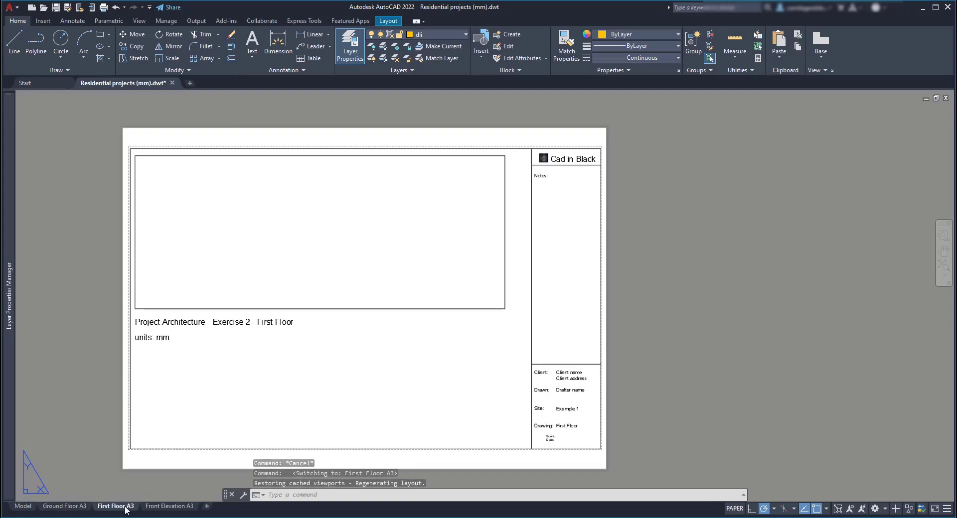
pyautogui.click(154, 507)
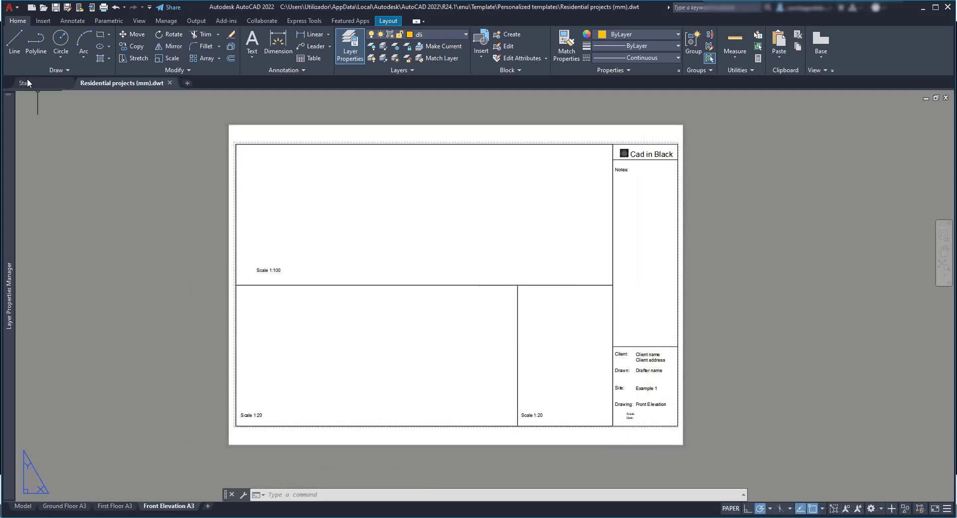
# Save the cleaned template over Residential projects (mm).dwt in Personalized templates, confirming replacement
pyautogui.click(9, 7)
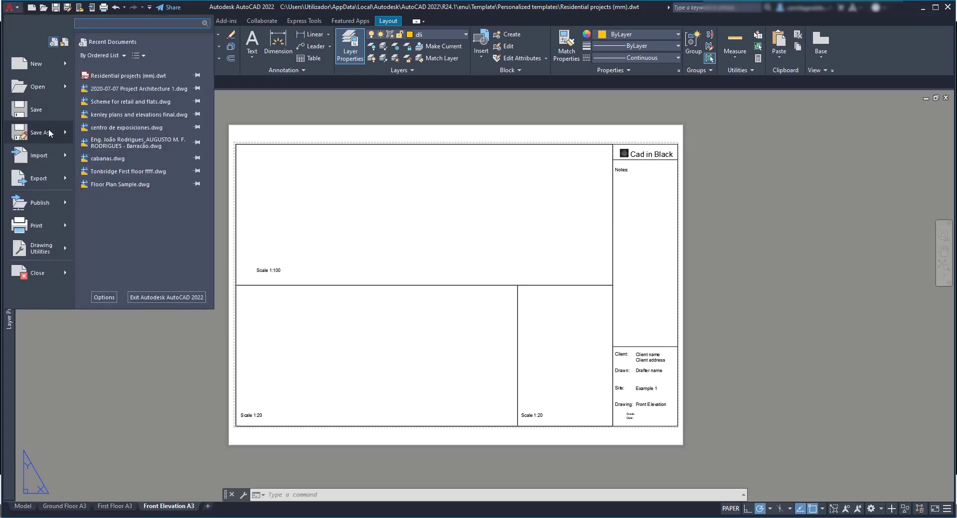
pyautogui.moveTo(50, 132)
pyautogui.click(143, 134)
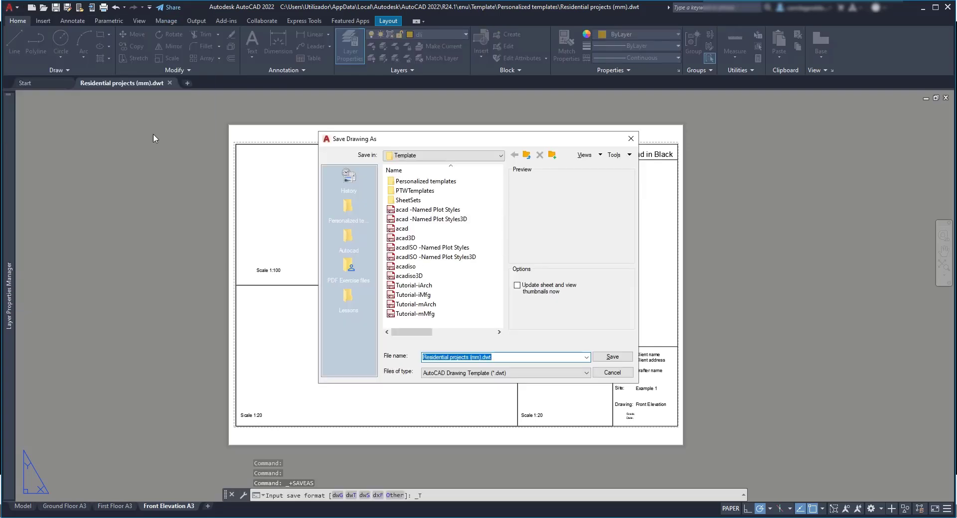
pyautogui.doubleClick(428, 181)
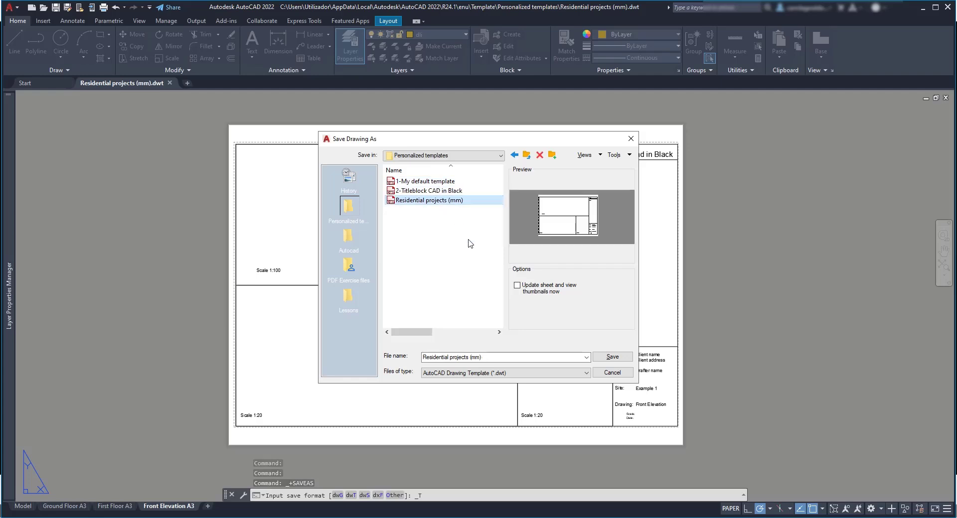
pyautogui.click(610, 357)
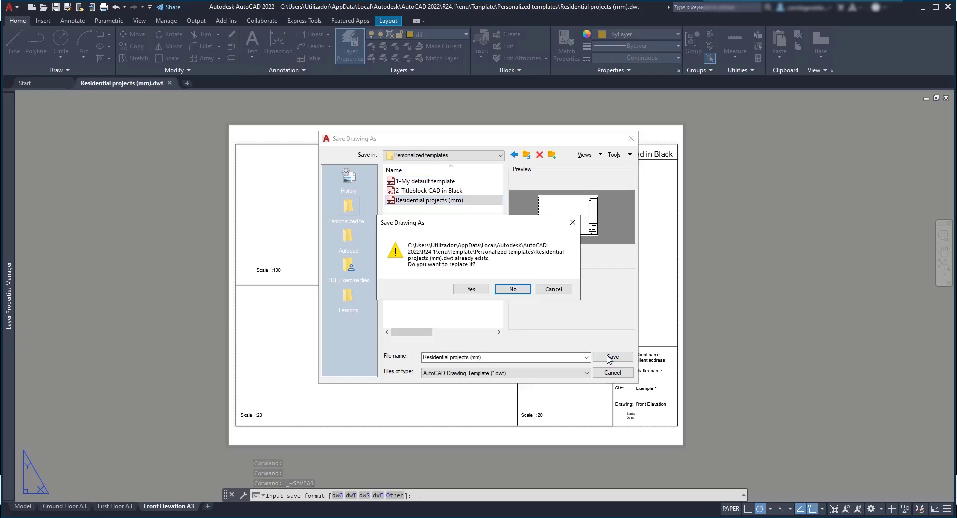
pyautogui.click(471, 289)
pyautogui.click(201, 105)
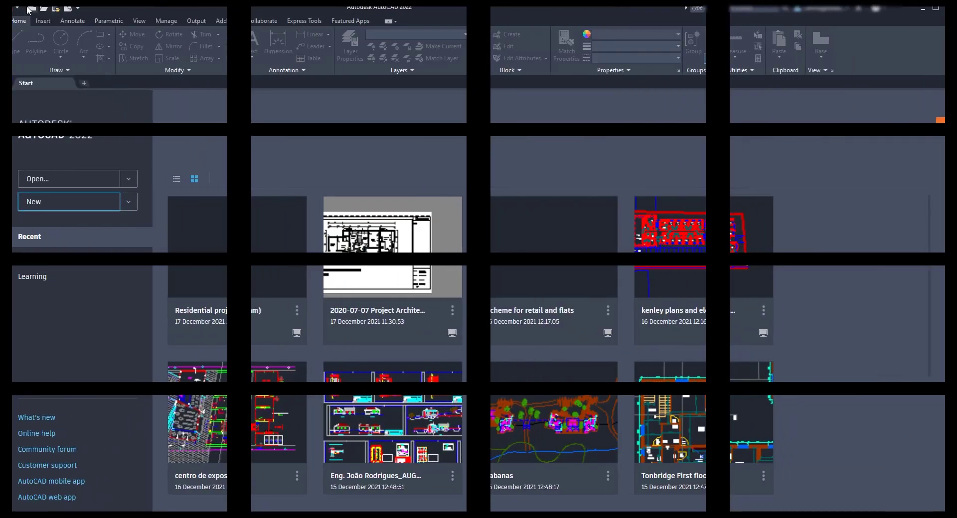
# Create Drawing4 from the Residential projects (mm) template in Personalized templates
pyautogui.click(9, 7)
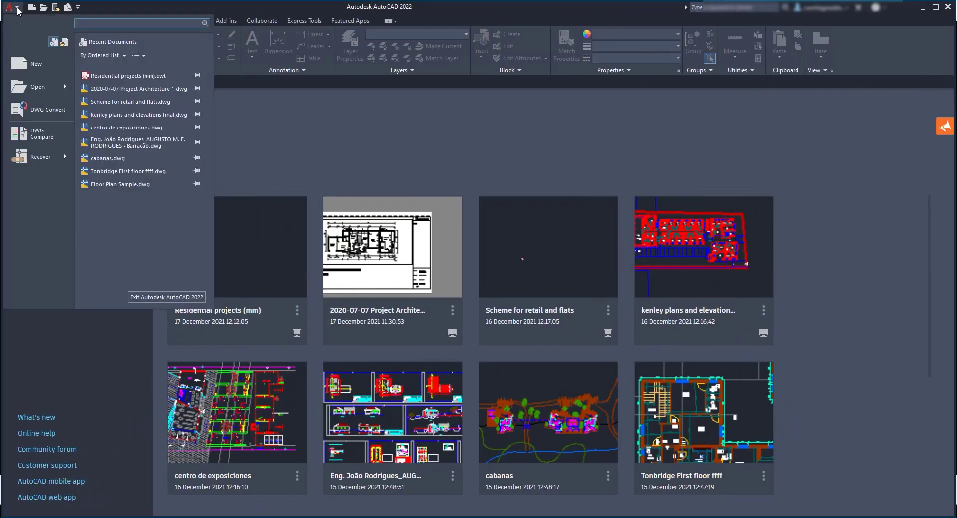
pyautogui.click(33, 69)
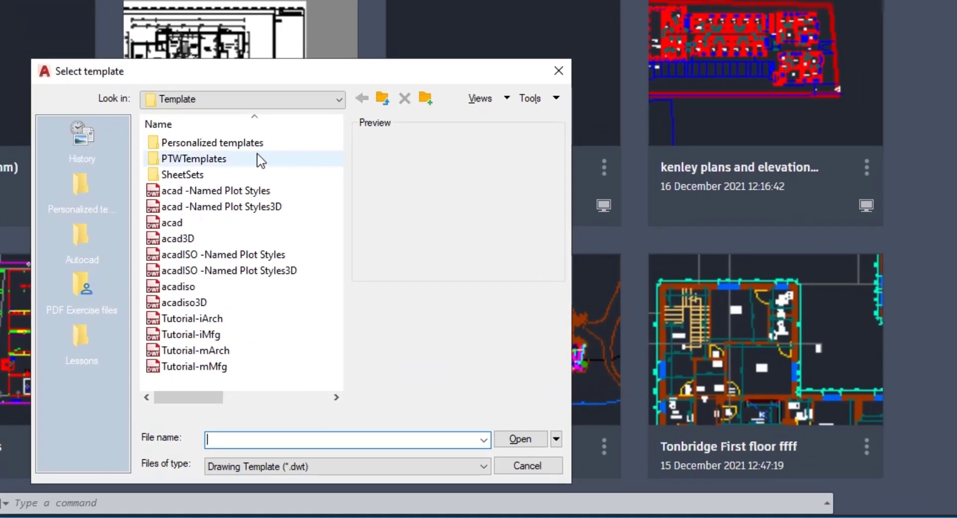
pyautogui.doubleClick(251, 144)
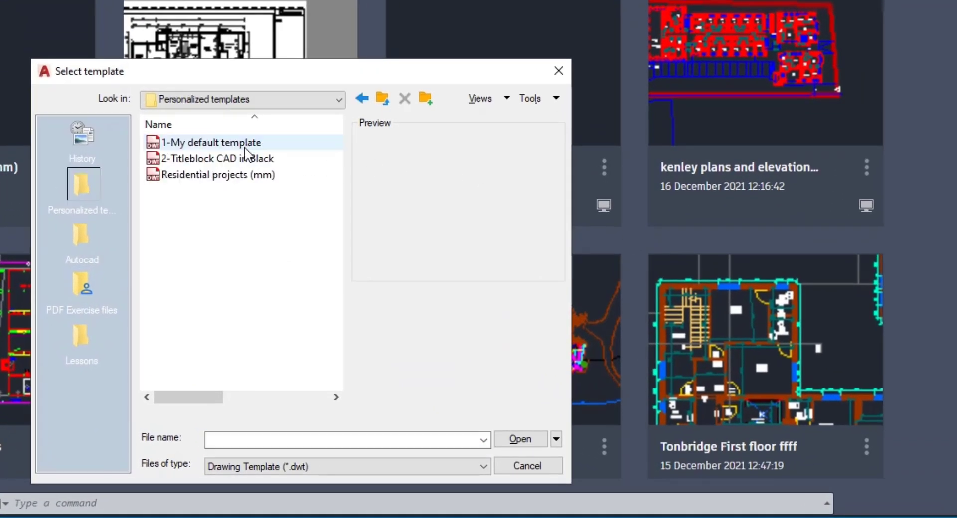
pyautogui.doubleClick(232, 176)
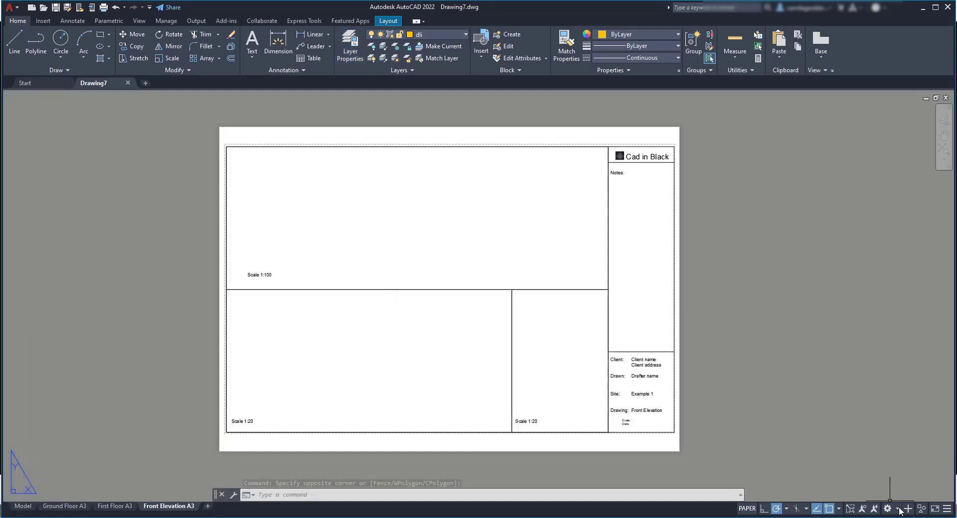
# Switch Drawing7's workspace from Drafting & Annotation to 3D Modeling
pyautogui.click(899, 510)
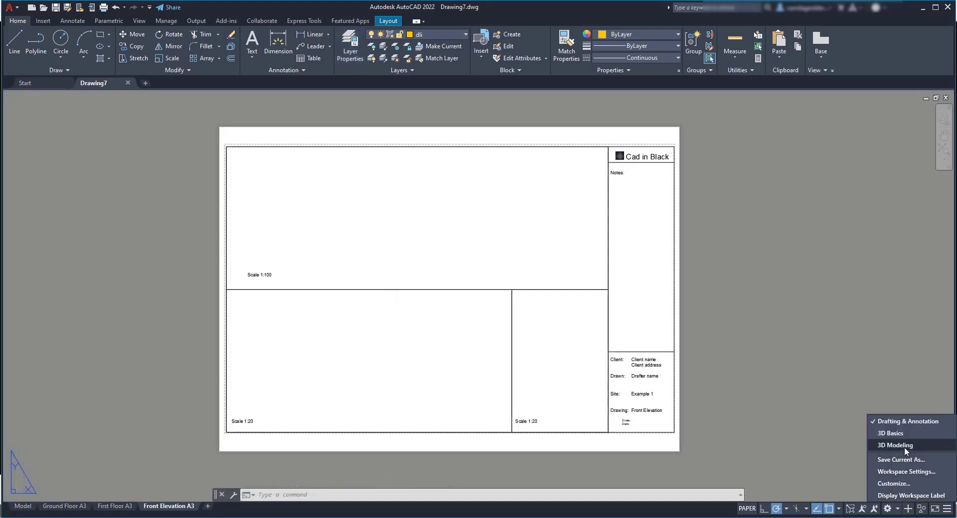
pyautogui.click(904, 447)
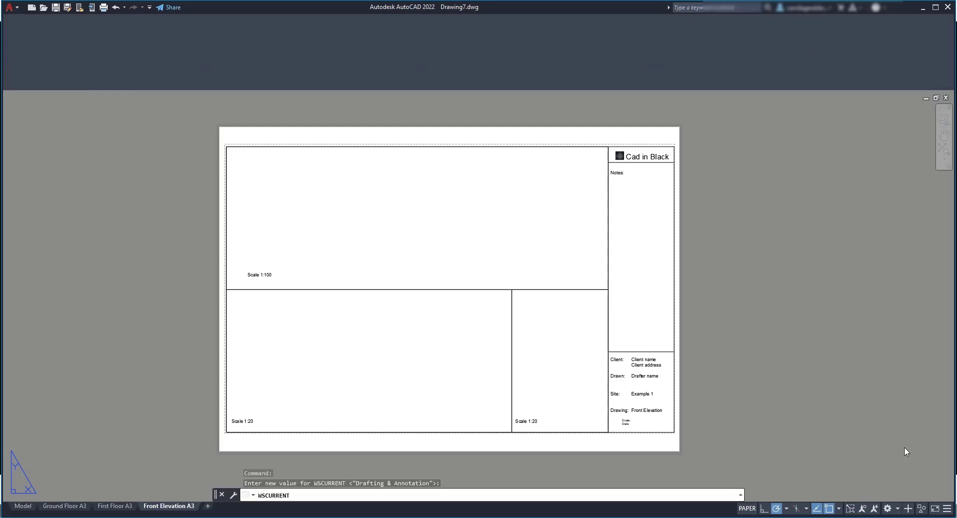